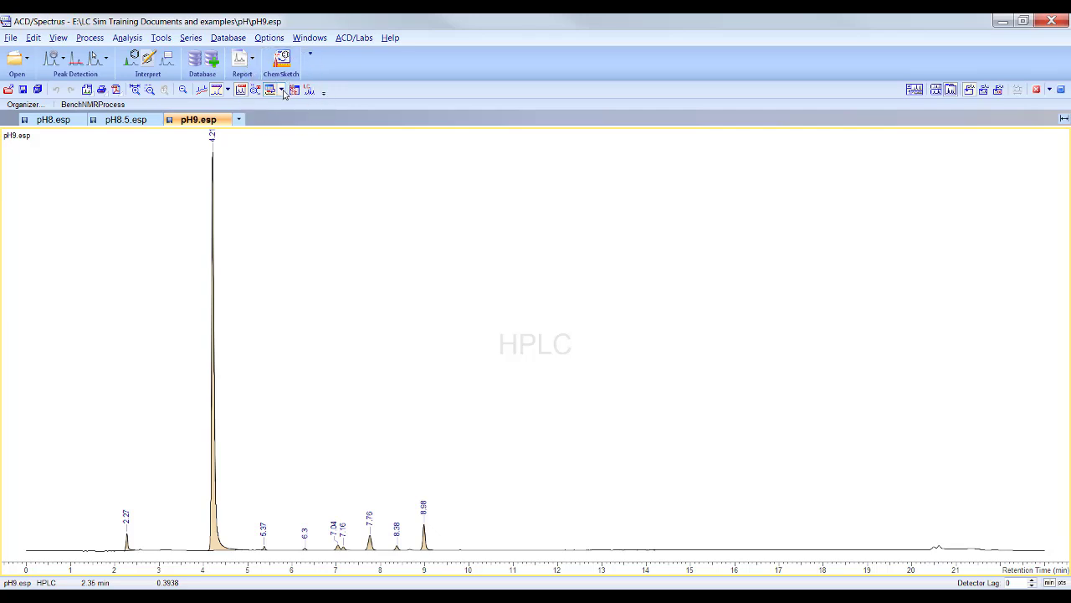
- Show the table of peaks and review the peak data for the pH9, pH8.5 and pH8 chromatograms
left_click(282, 90)
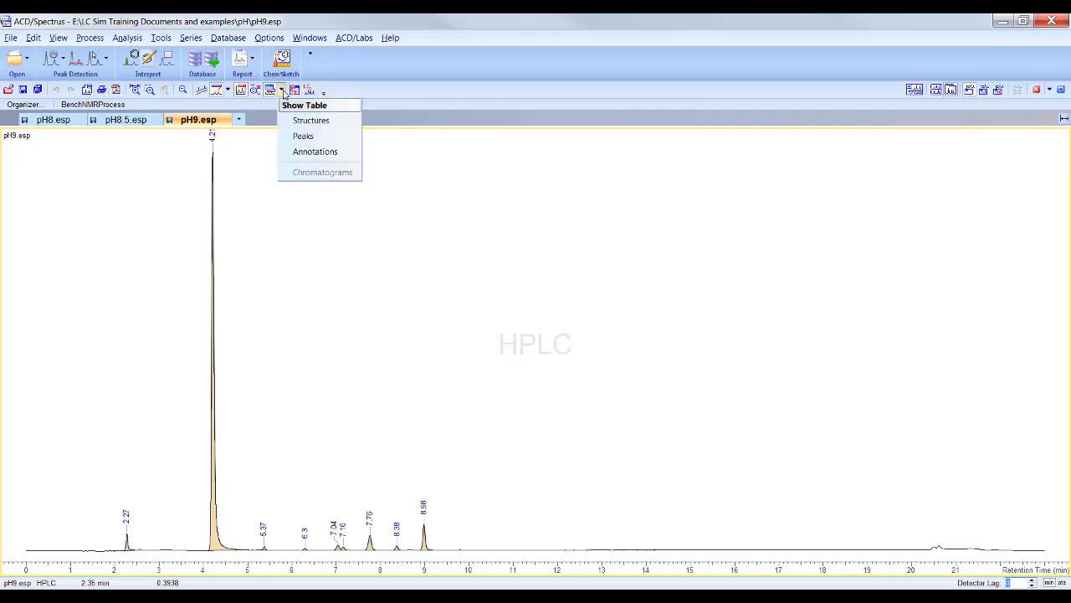
left_click(290, 137)
left_click(411, 142)
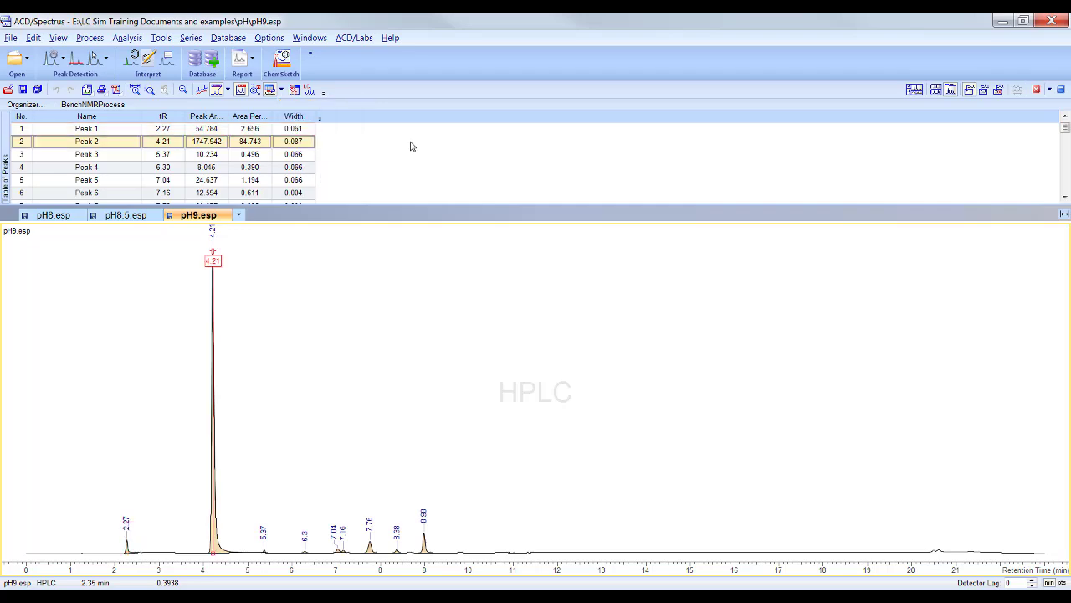
left_click(128, 158)
left_click(129, 168)
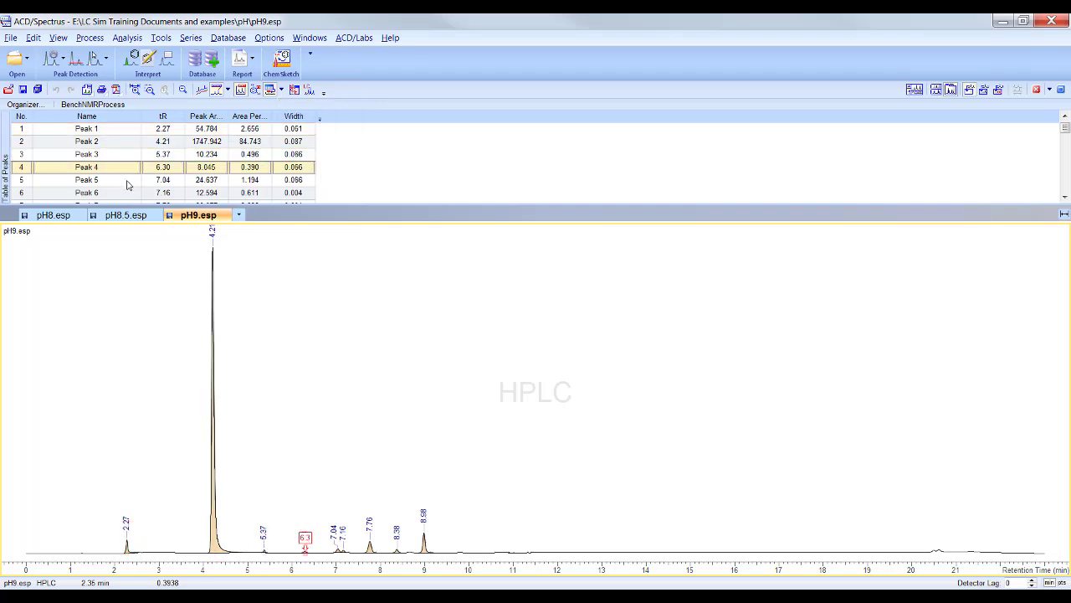
left_click(127, 182)
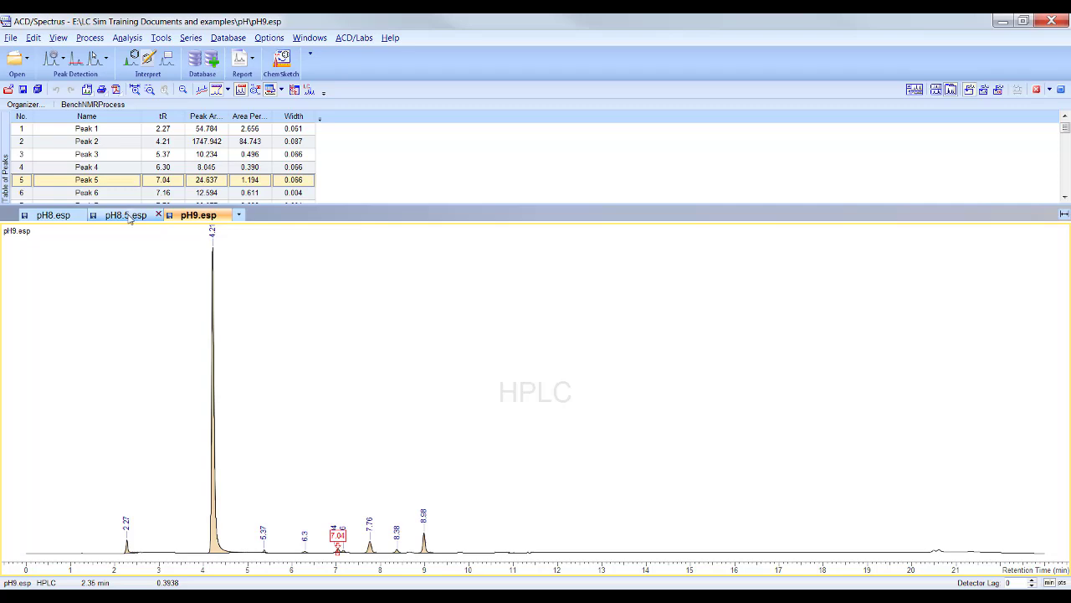
left_click(126, 215)
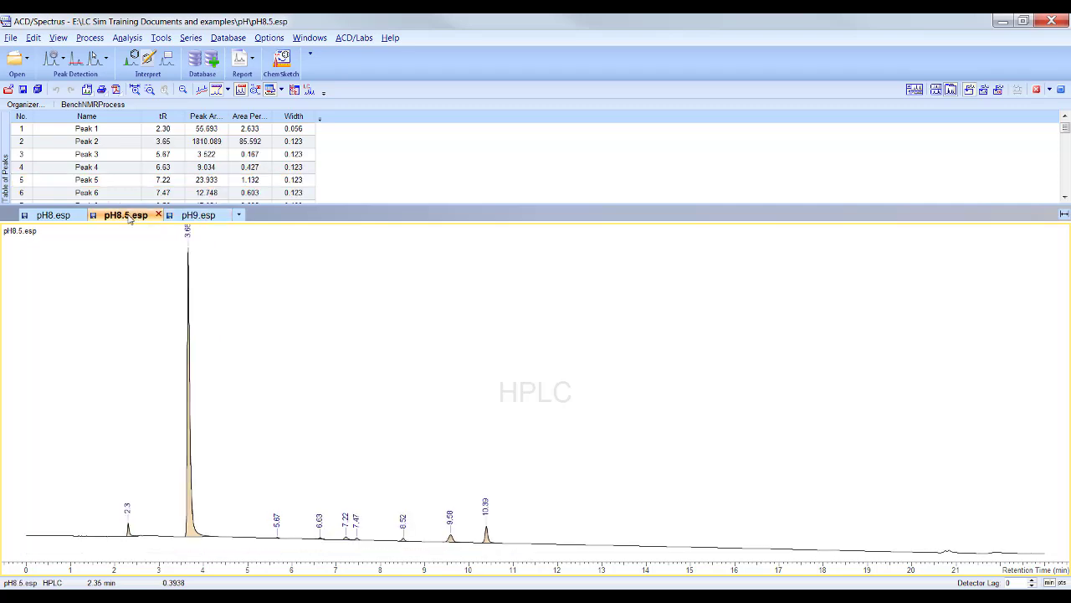
left_click(65, 217)
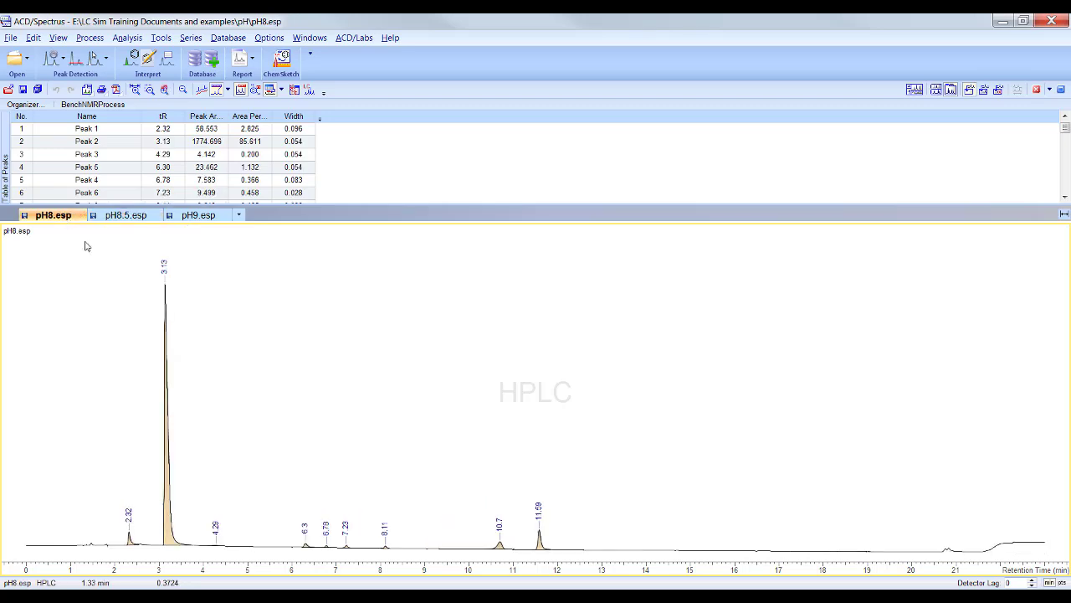
- Select all three pH chromatograms and transfer them to ACD/LC Simulator in RPC pH mode
key("ctrl+a")
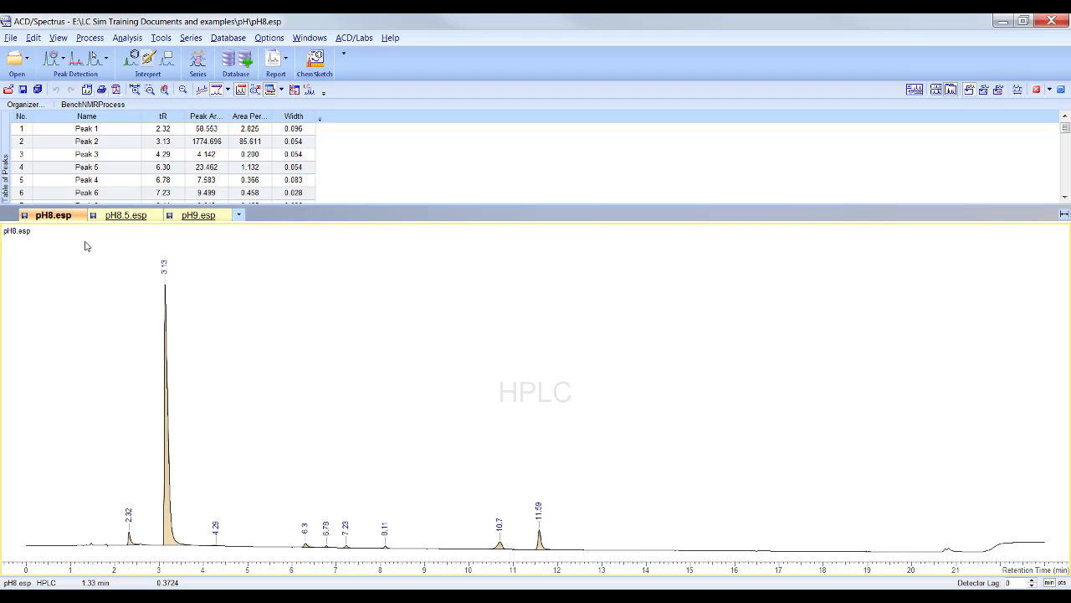
left_click(234, 128)
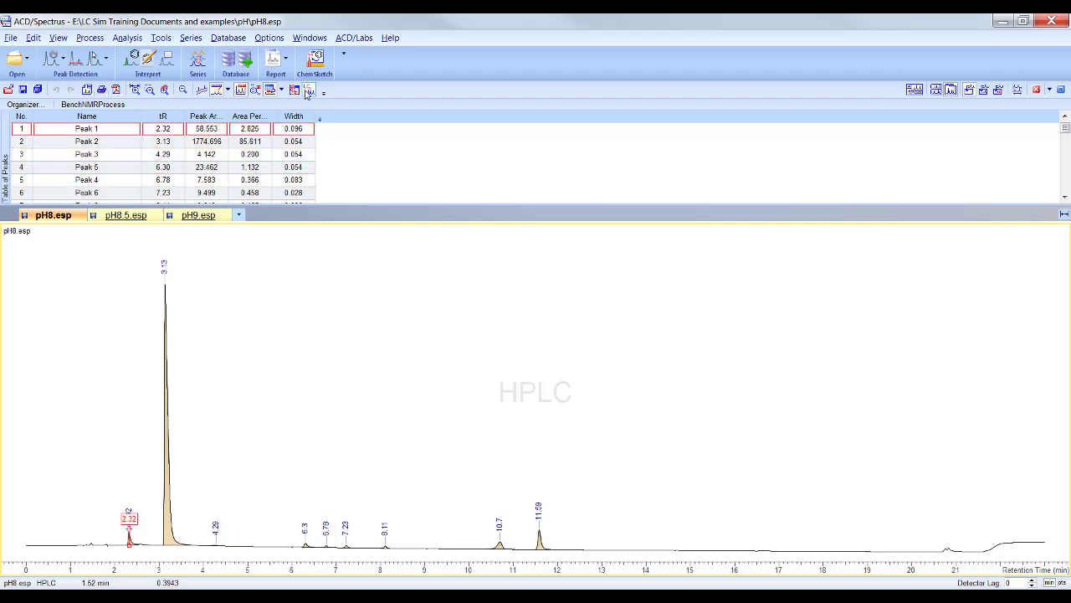
left_click(308, 92)
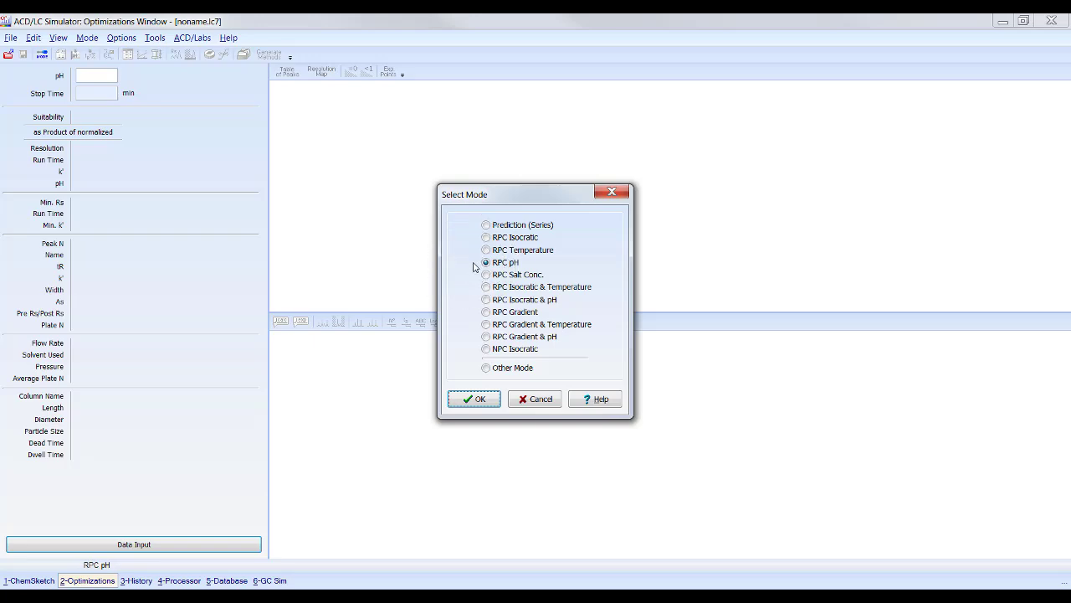
left_click(474, 404)
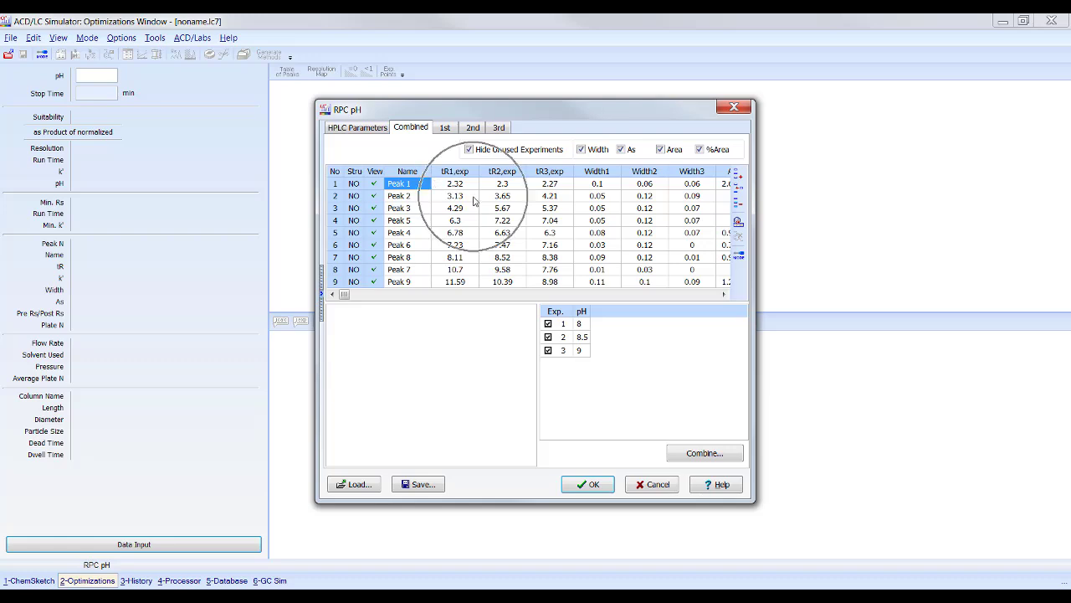
- Review the peak data and pH value of the first, second and third experiments
left_click(445, 128)
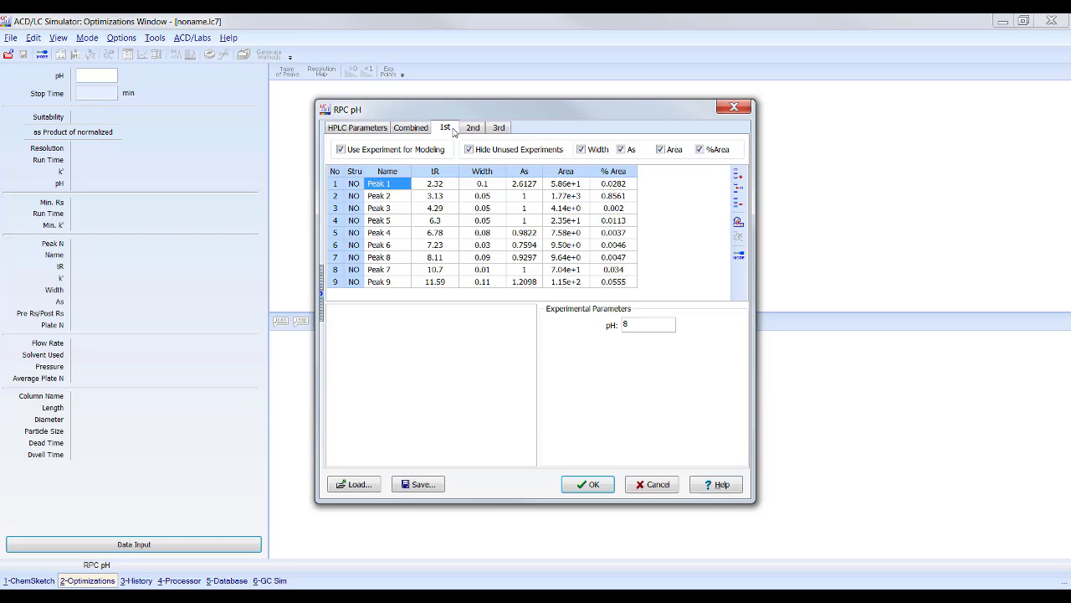
left_click(473, 129)
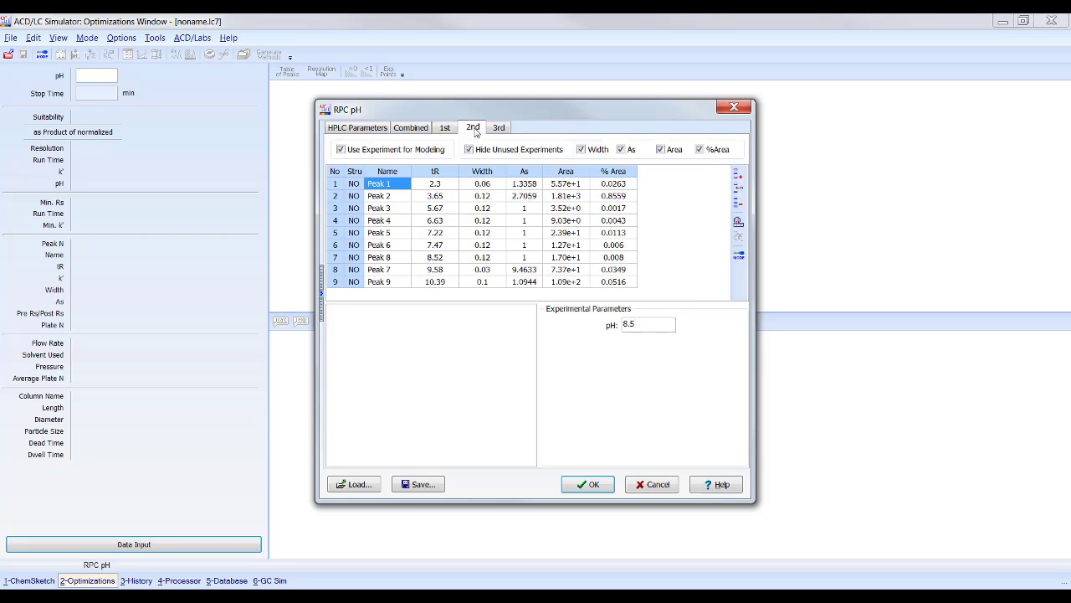
left_click(498, 127)
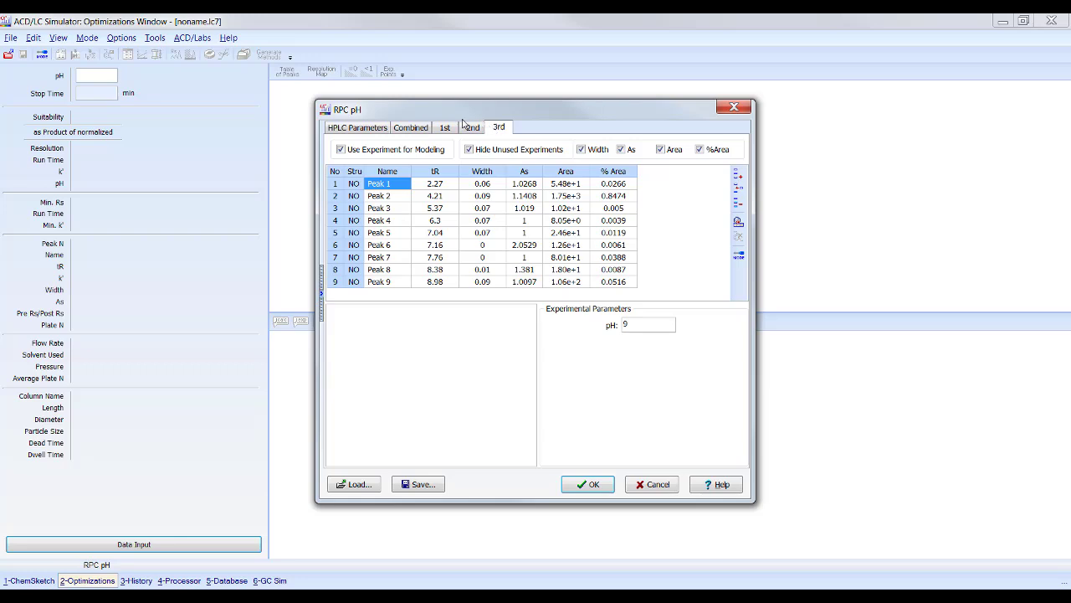
- Set the observed t0 to 1 min in the HPLC parameters and accept the input data
left_click(351, 129)
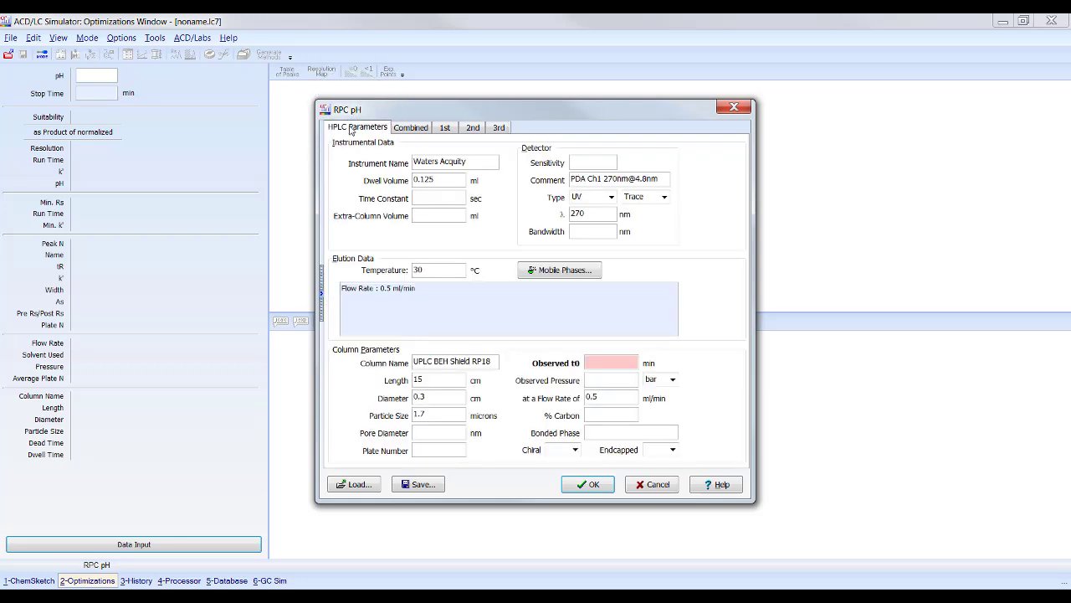
left_click(586, 361)
type("1")
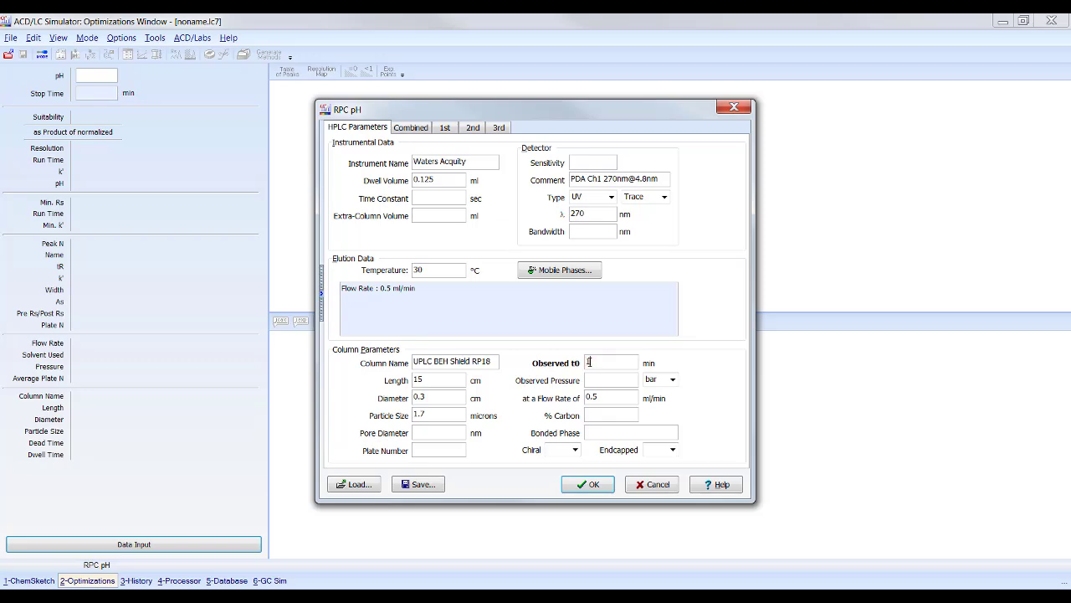
left_click(586, 485)
left_click(586, 485)
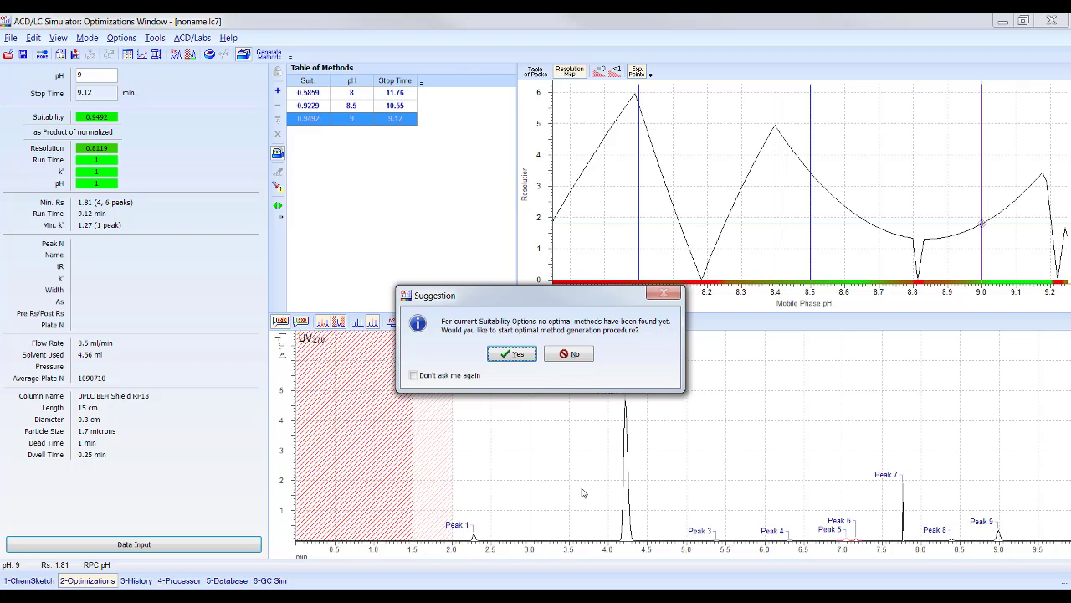
- Decline the suggested optimal method generation and move the method point on the resolution map to pH 8.36
left_click(573, 355)
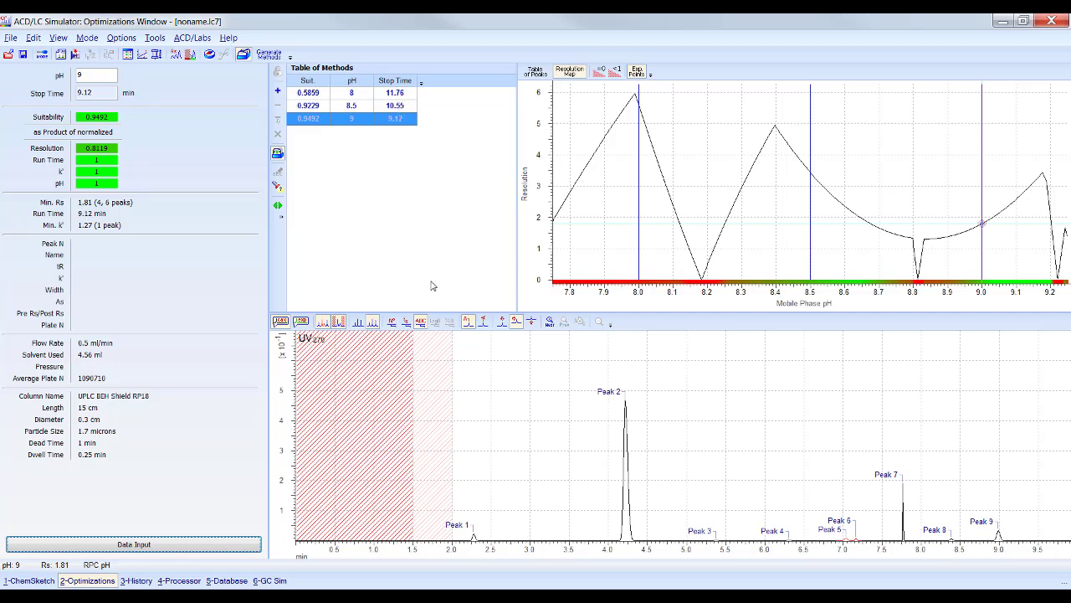
left_click(543, 474)
left_click(306, 326)
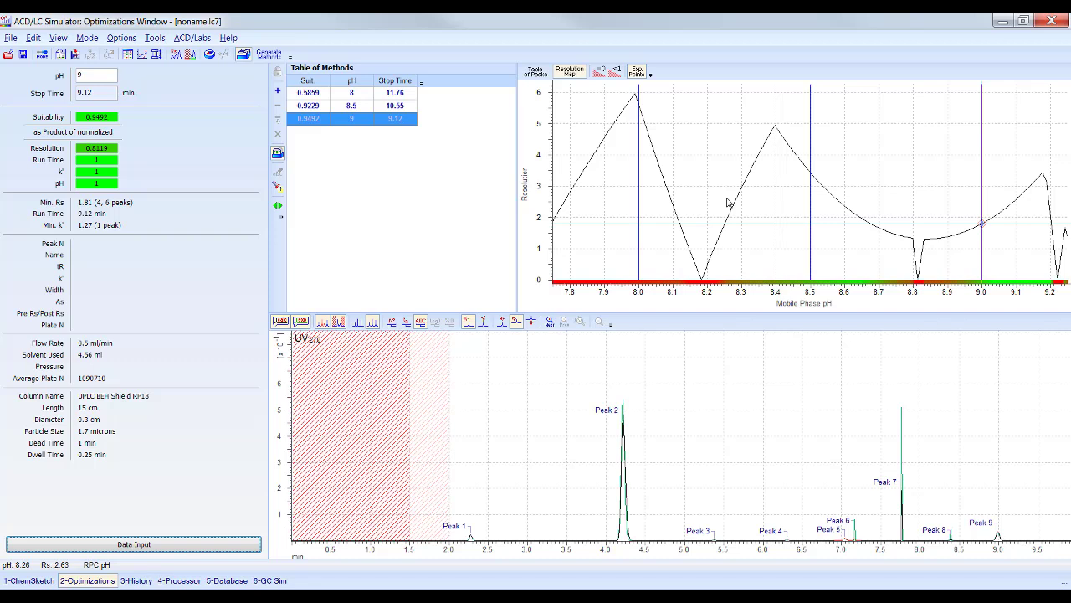
left_click(971, 231)
left_click_drag(974, 234, 760, 150)
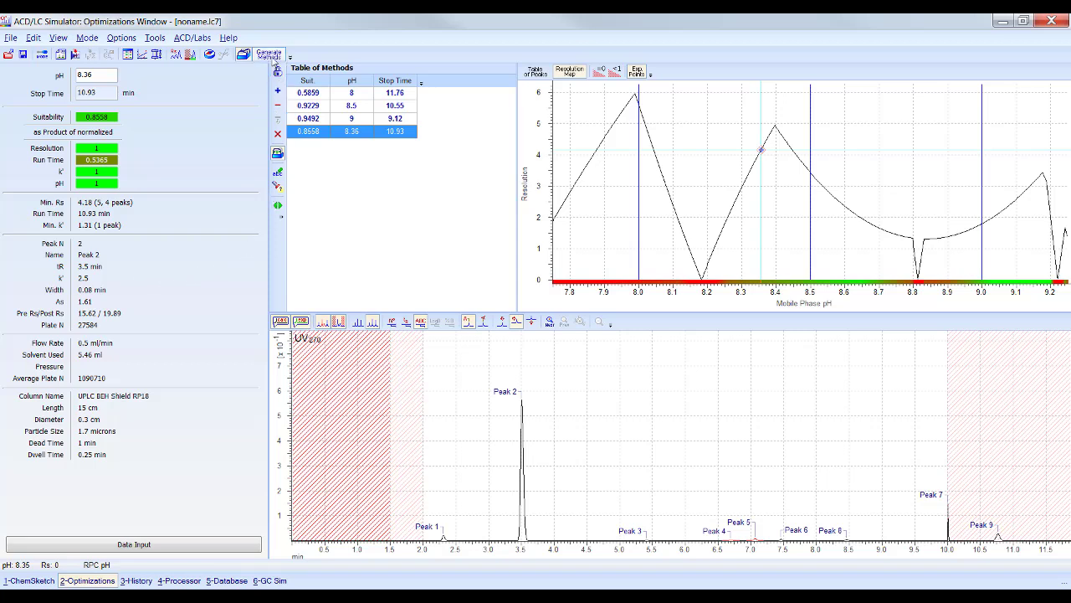
- Generate optimal methods from pH 7.75 to 9.25 in 0.1 steps, after reviewing and applying the suitability options
left_click(268, 56)
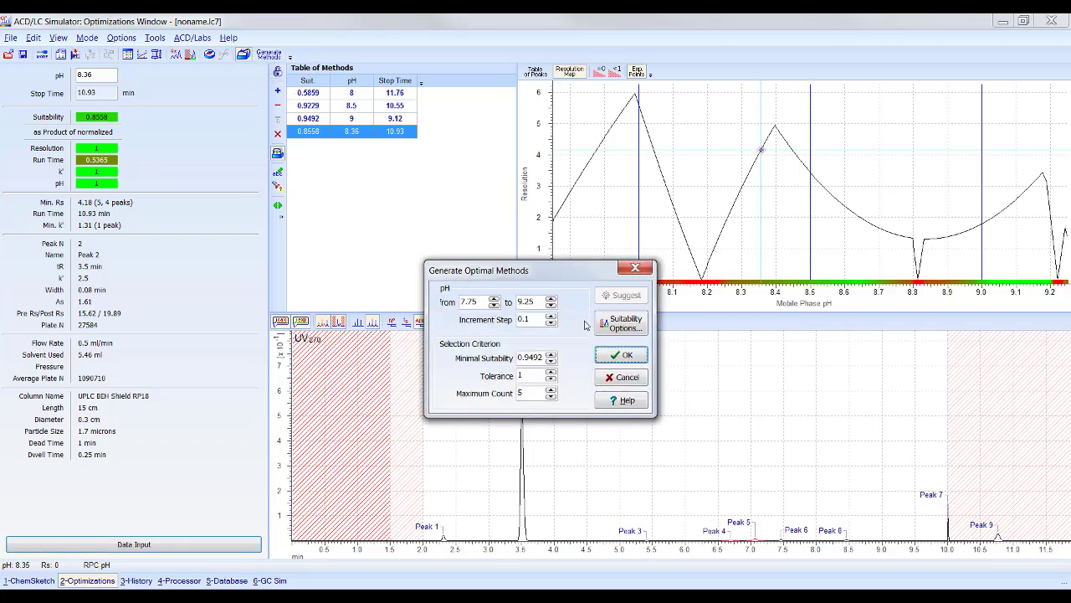
left_click(614, 325)
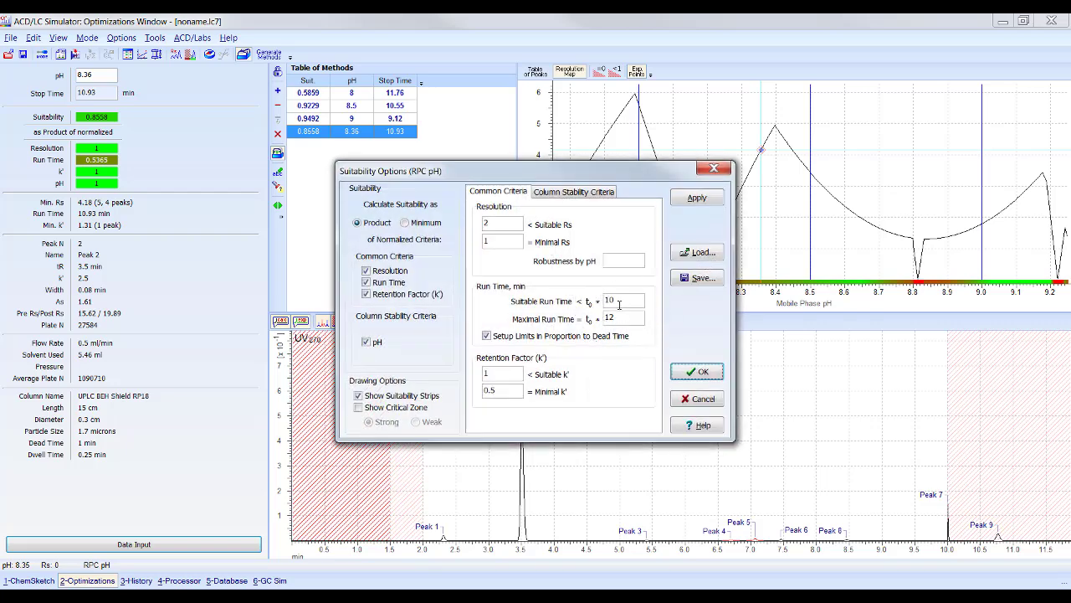
left_click(565, 194)
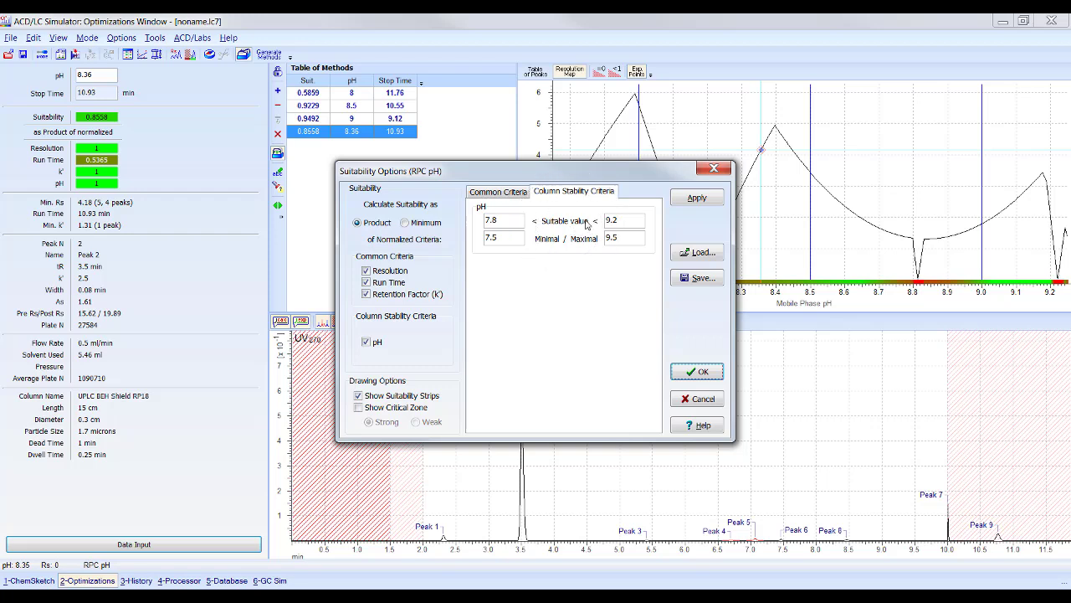
left_click(696, 199)
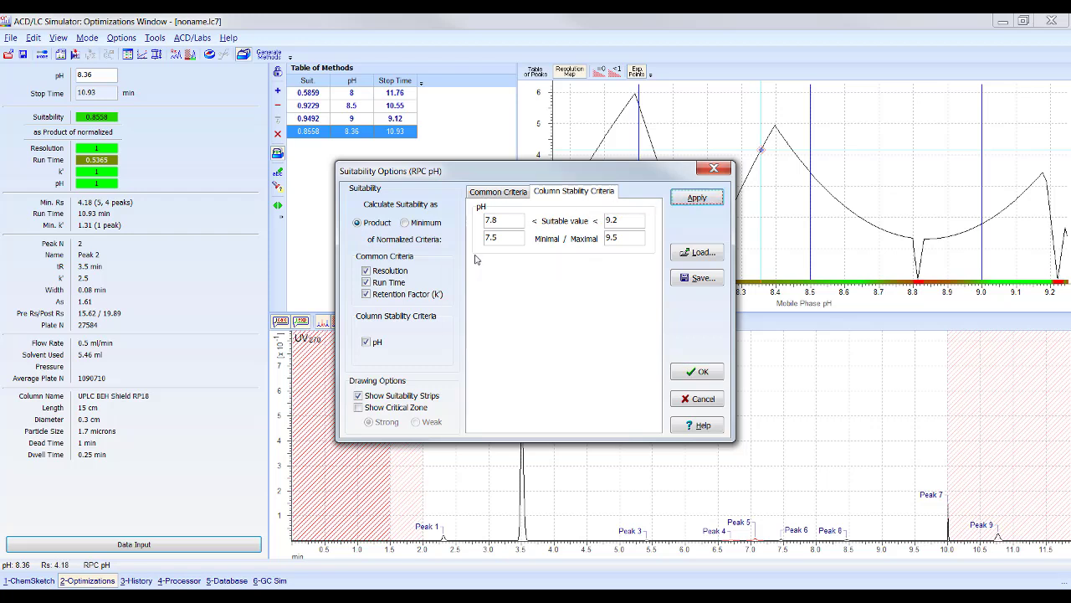
left_click(497, 195)
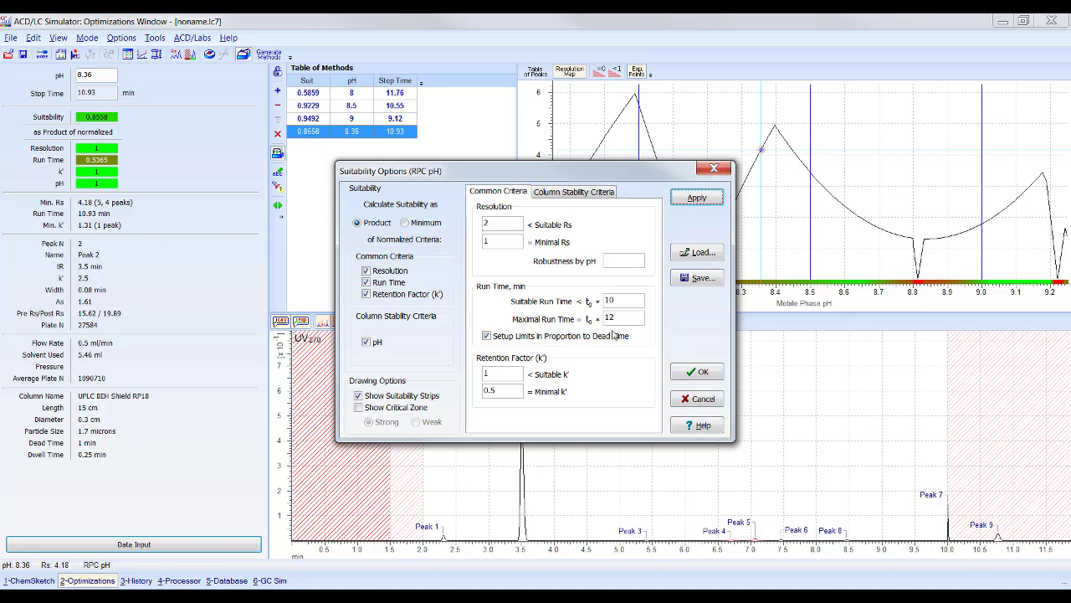
left_click(695, 379)
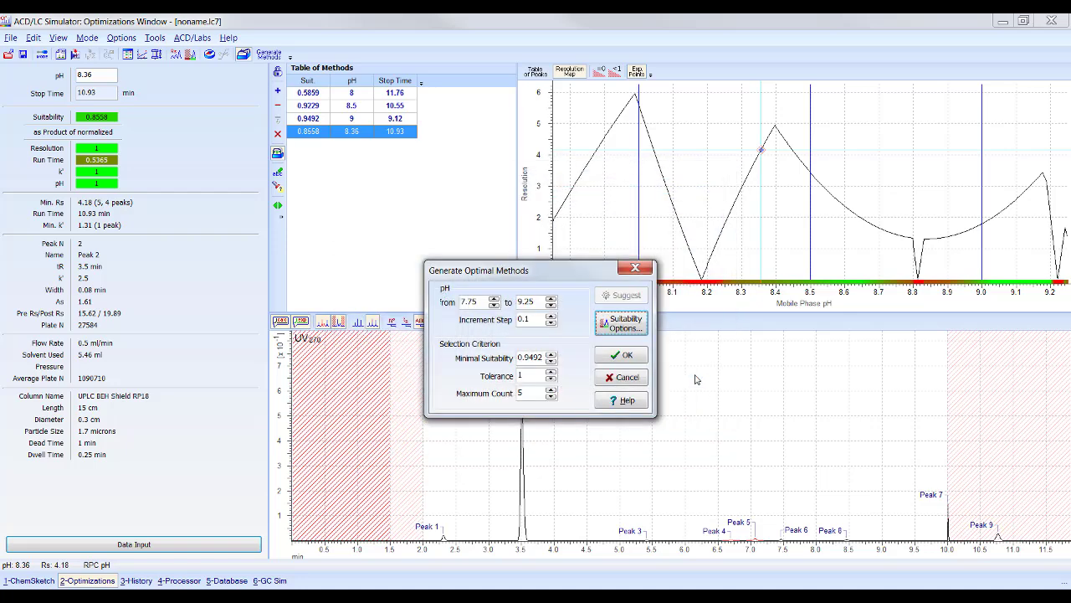
left_click(621, 357)
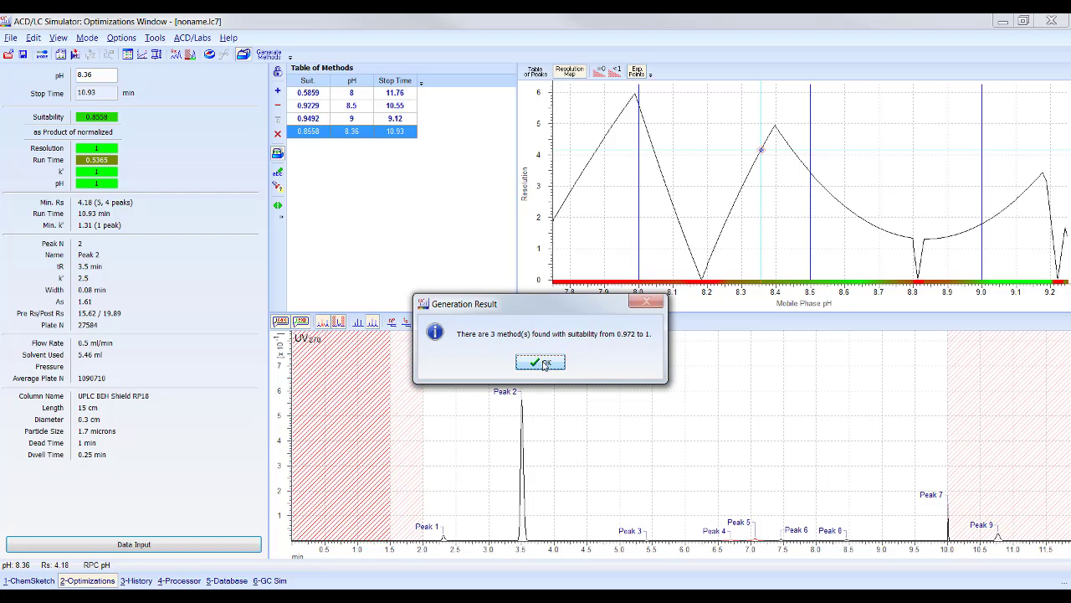
left_click(542, 363)
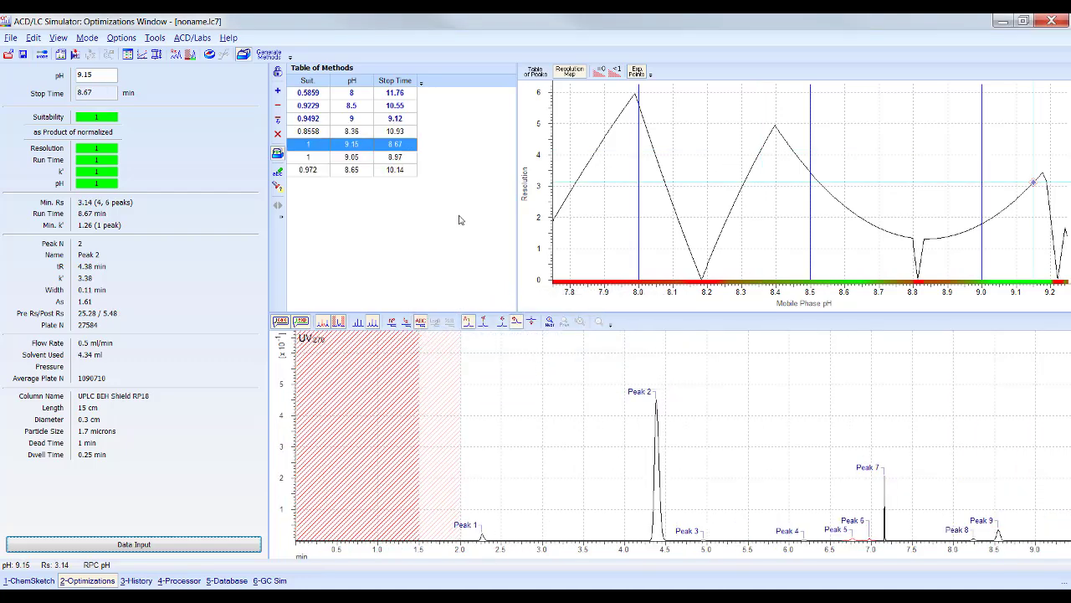
- Lock the generated pH 9.15 method and move the resolution map point to the nearby maximum at pH 9.18
left_click(412, 148)
left_click(595, 457)
left_click(279, 74)
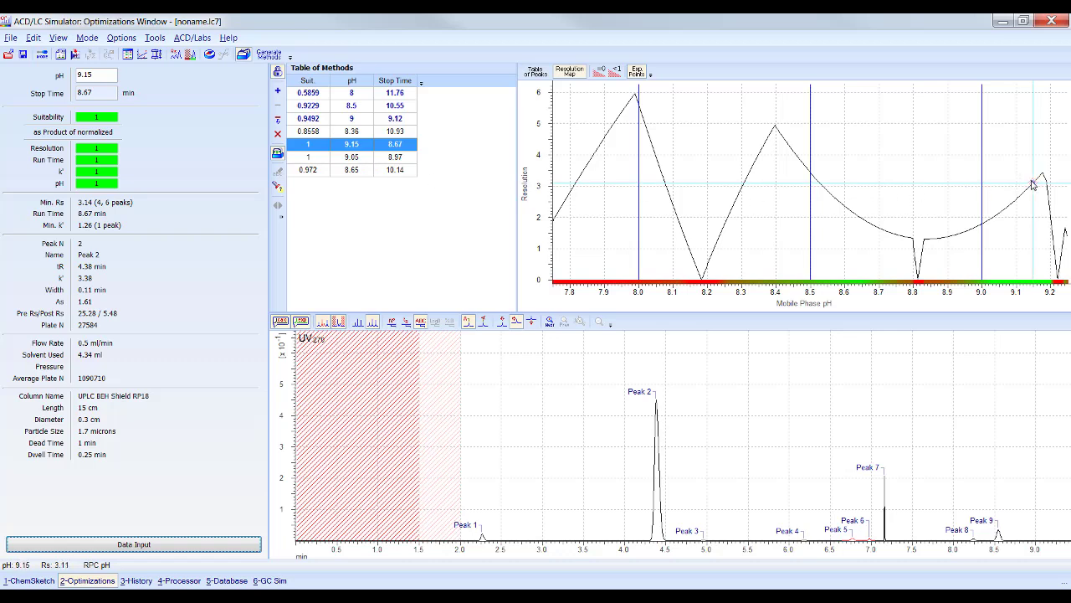
mouse_move(1034, 185)
left_mouse_down()
mouse_move(1021, 197)
mouse_move(1044, 178)
left_mouse_up()
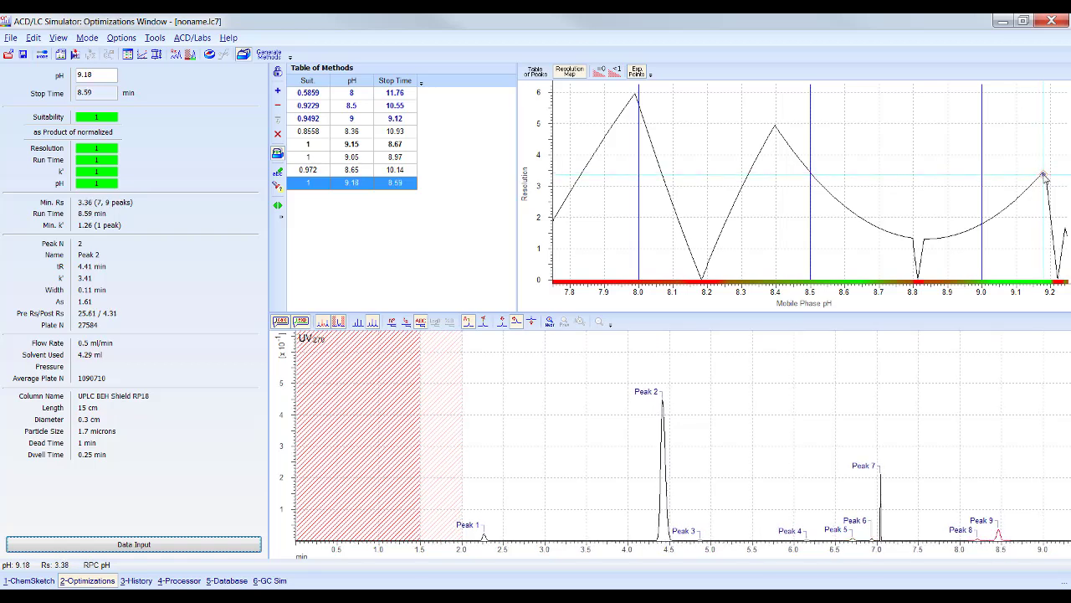
- Send the simulated pH 9.18 chromatogram to ACD/Spectrus alongside the experimental chromatograms
left_click(980, 516)
left_click(77, 54)
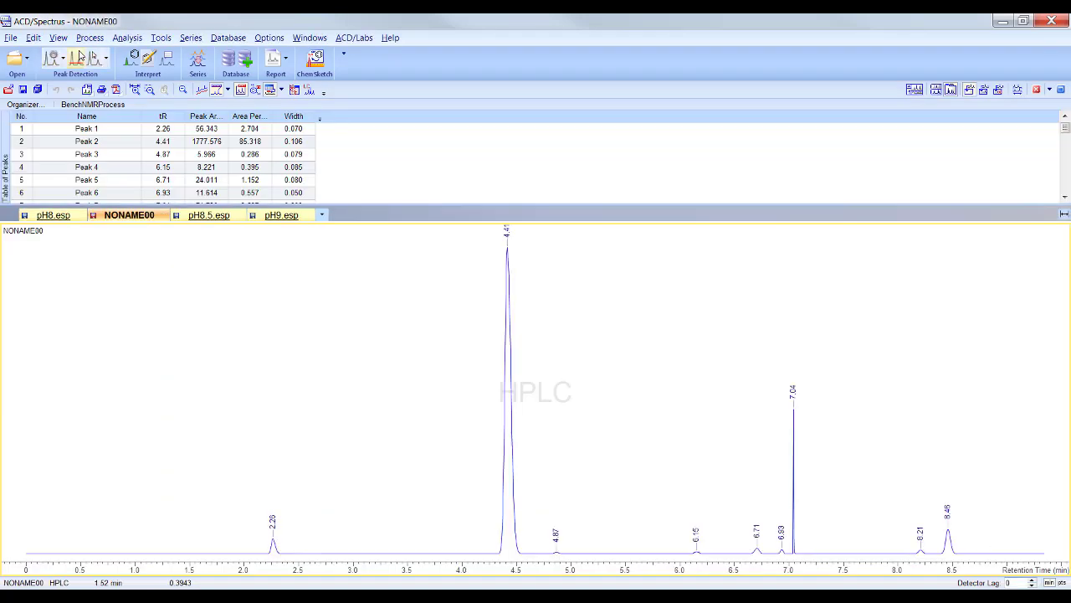
left_click(583, 385)
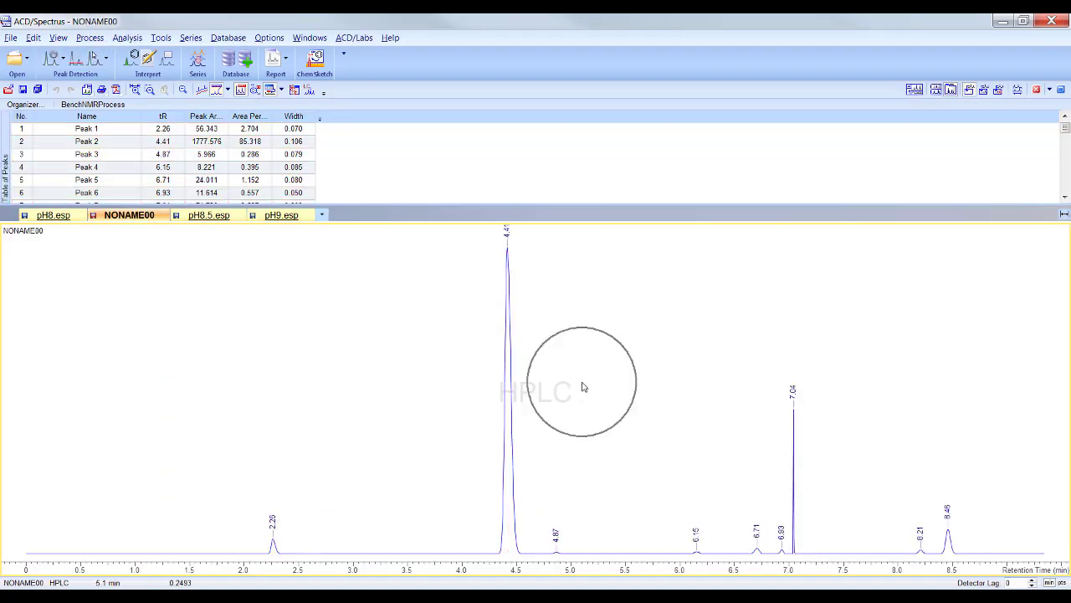